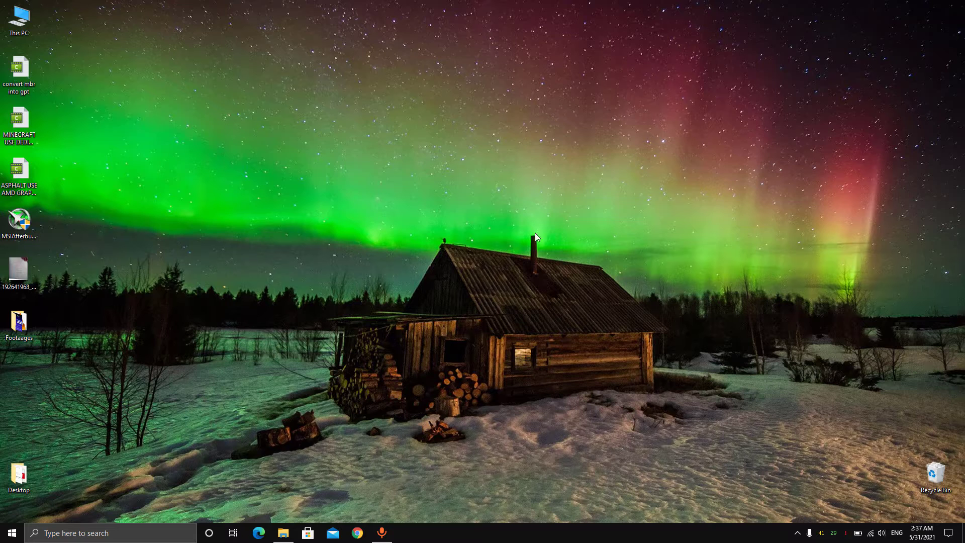
# Step: In Microsoft Edge, search for "download ubuntu" and open the official Ubuntu downloads page, accepting all its trackers
pyautogui.click(258, 535)
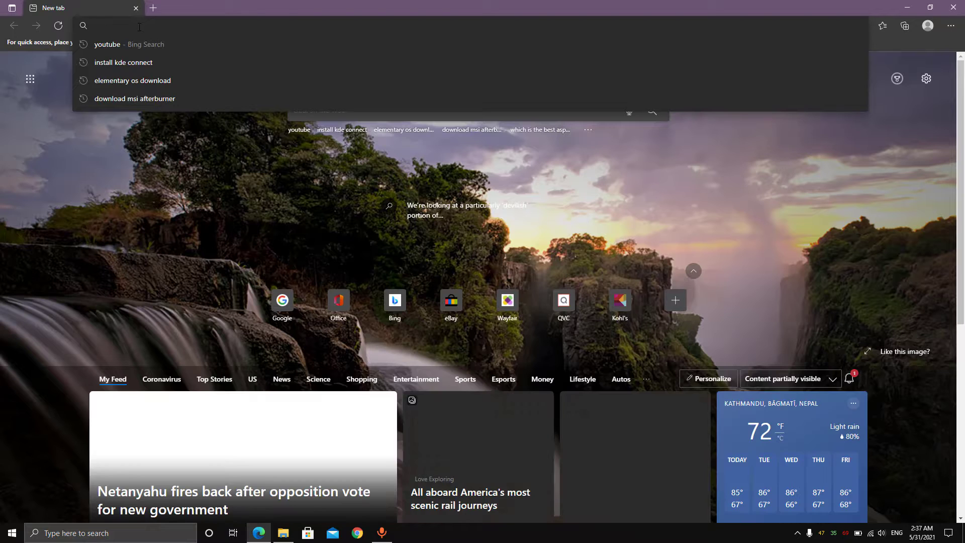
pyautogui.write('download ubuntu')
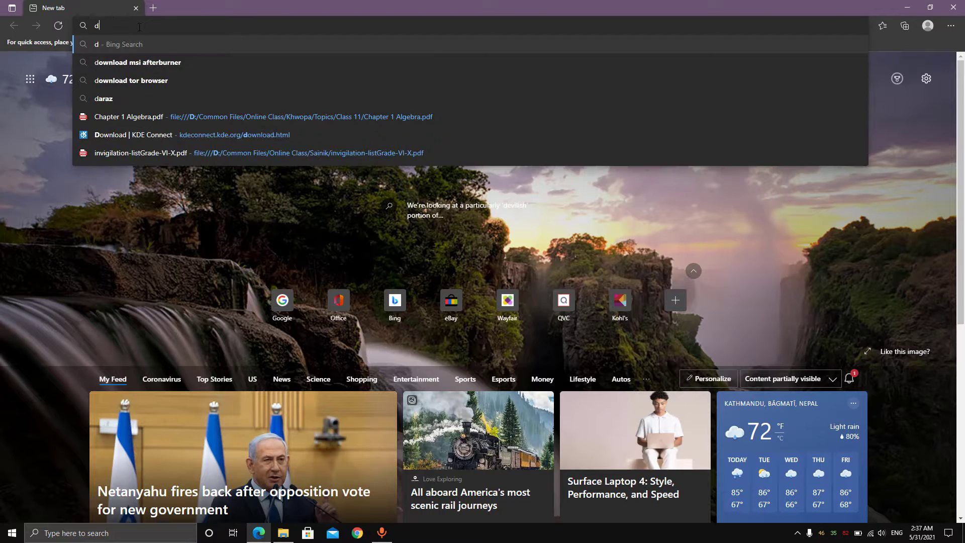
pyautogui.press('Return')
pyautogui.click(157, 168)
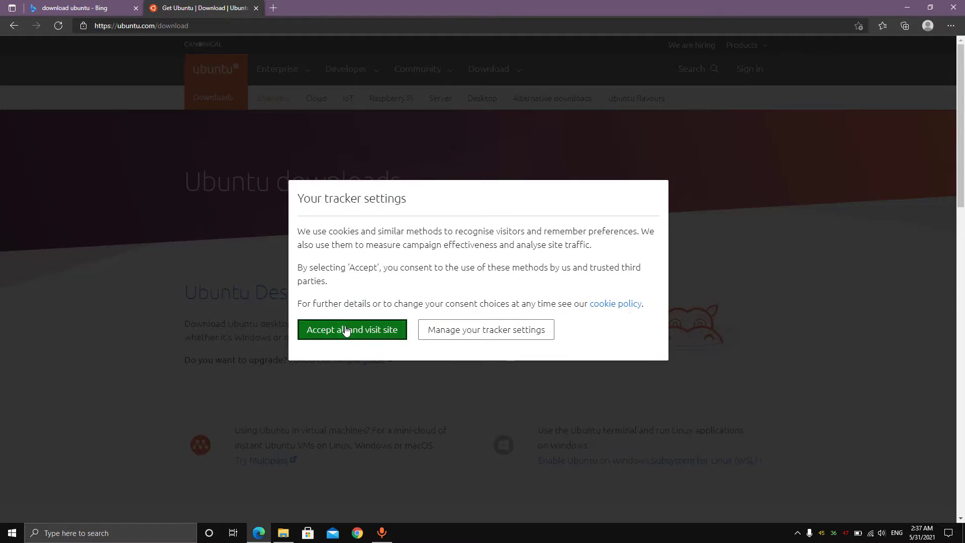
pyautogui.click(351, 329)
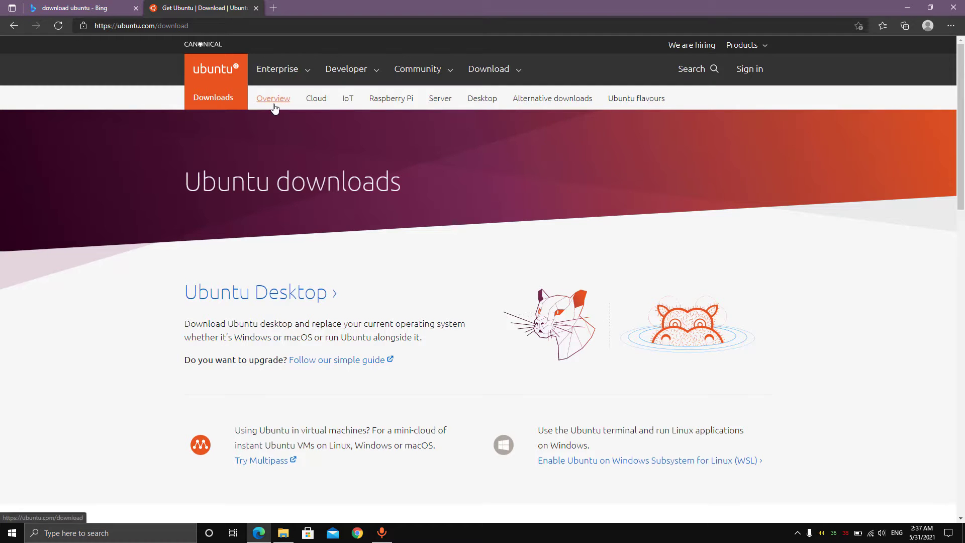
# Step: Open the Ubuntu Desktop download page from the Ubuntu downloads overview
pyautogui.scroll(-7, 267, 299)
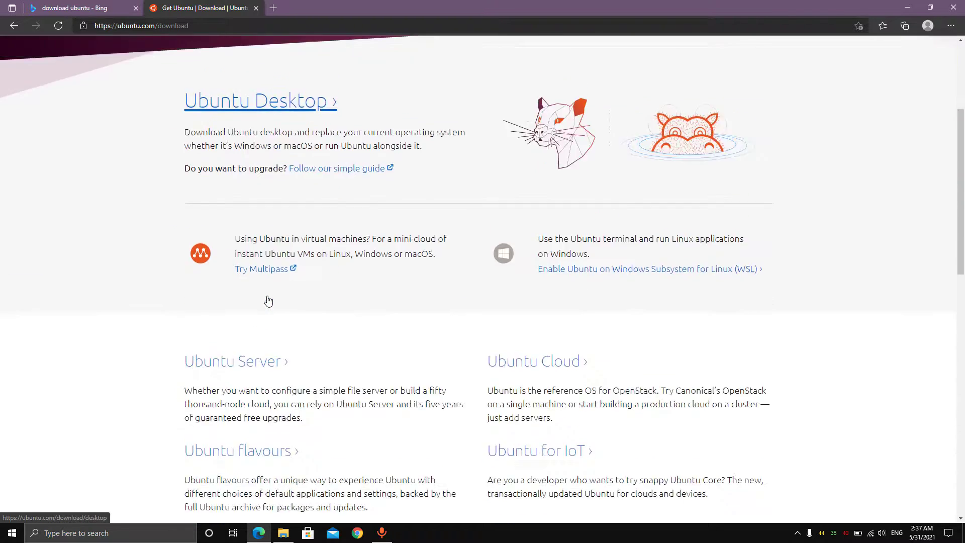
pyautogui.scroll(7, 266, 300)
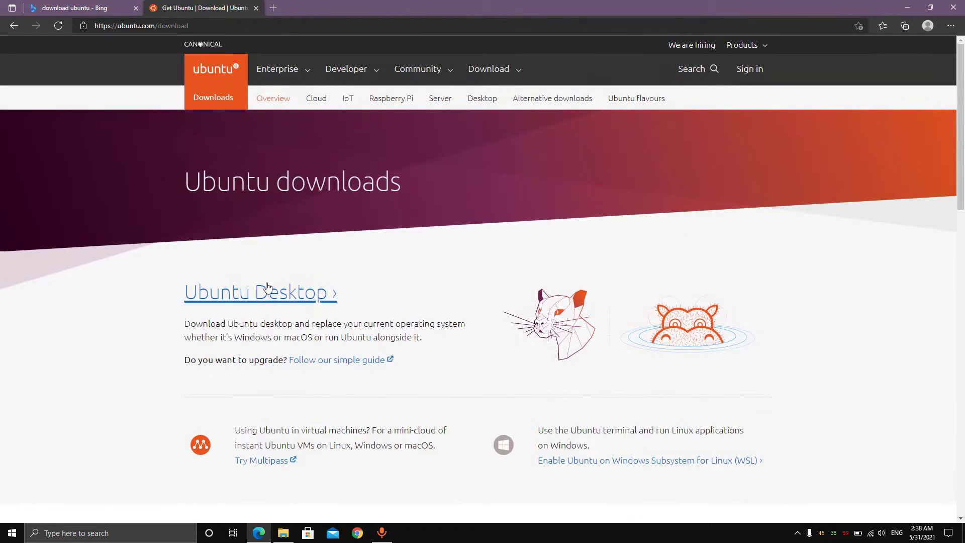
pyautogui.click(267, 294)
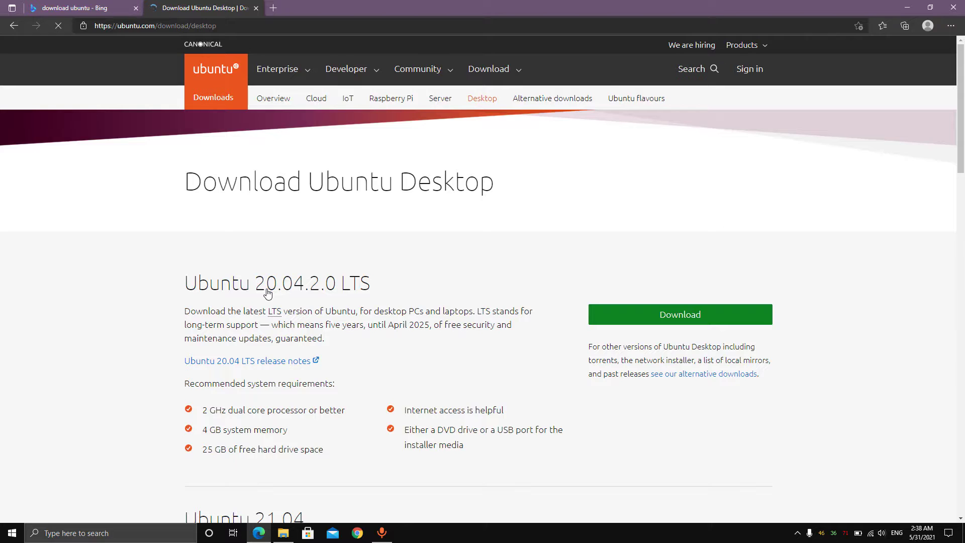
# Step: Examine the Ubuntu 20.04.2.0 LTS and Ubuntu 21.04 releases offered for desktop, including their support periods and system requirements
pyautogui.scroll(-1, 268, 292)
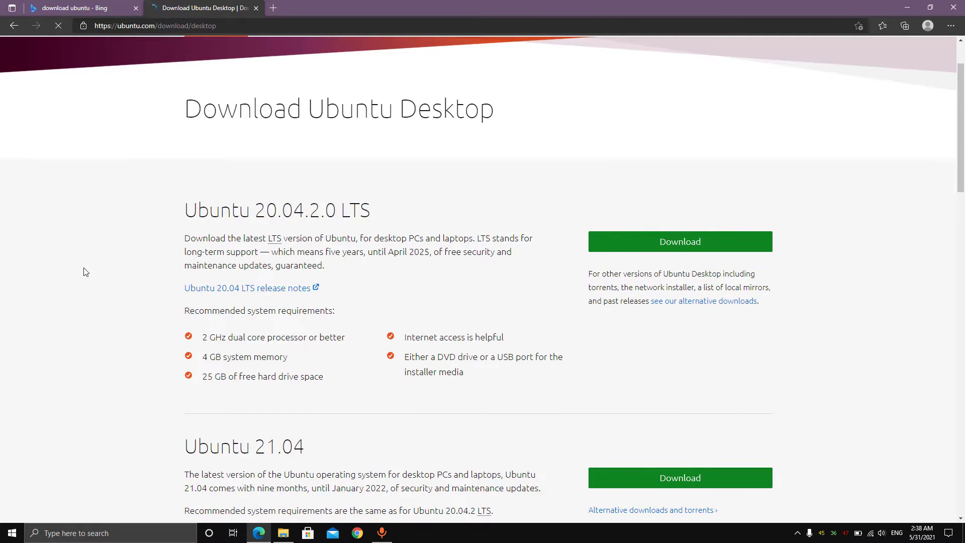
pyautogui.scroll(-1, 86, 271)
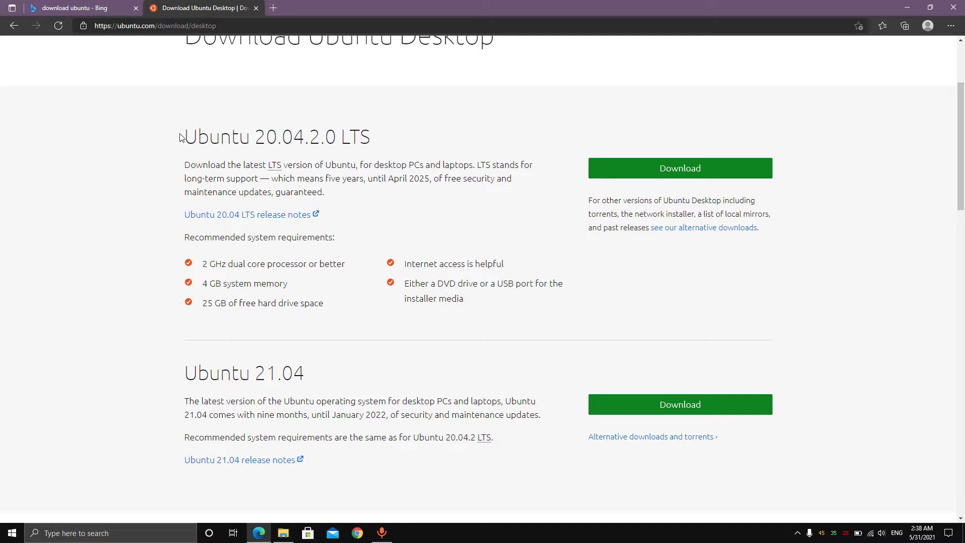
pyautogui.moveTo(181, 137); pyautogui.dragTo(312, 138)
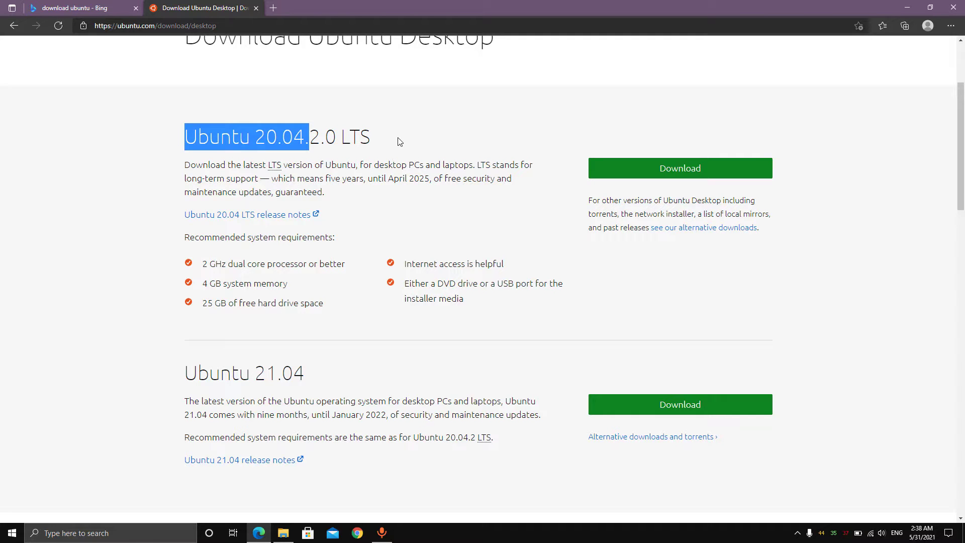
pyautogui.click(400, 142)
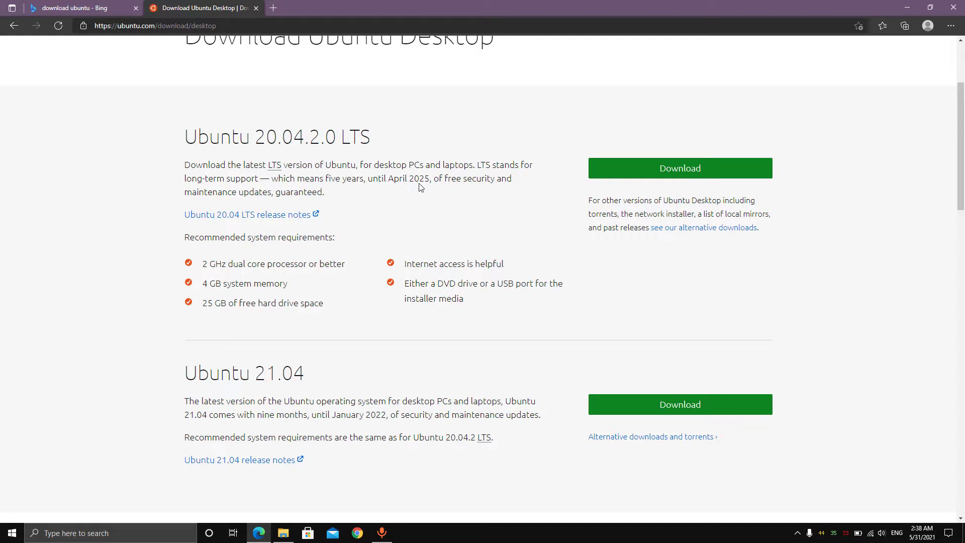
pyautogui.scroll(-3, 377, 195)
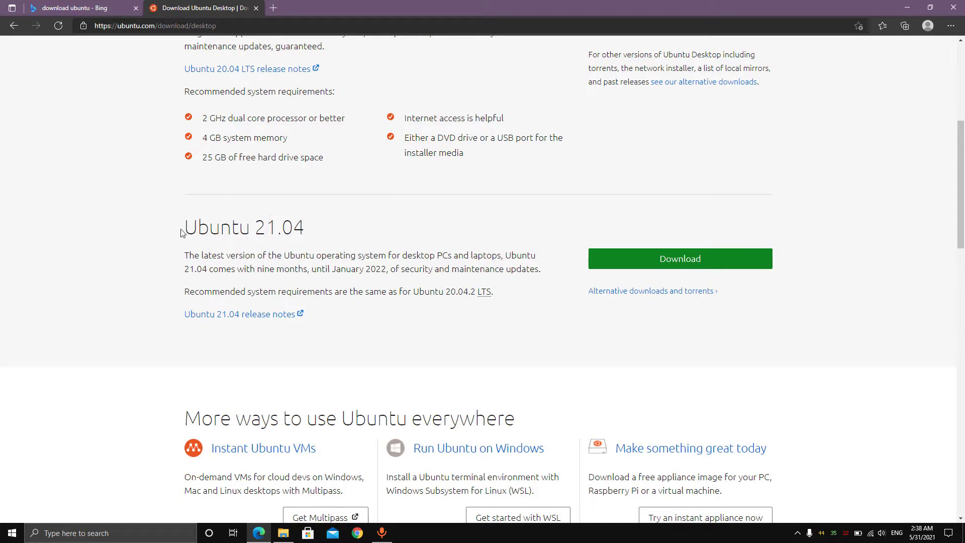
pyautogui.moveTo(180, 231); pyautogui.dragTo(312, 233)
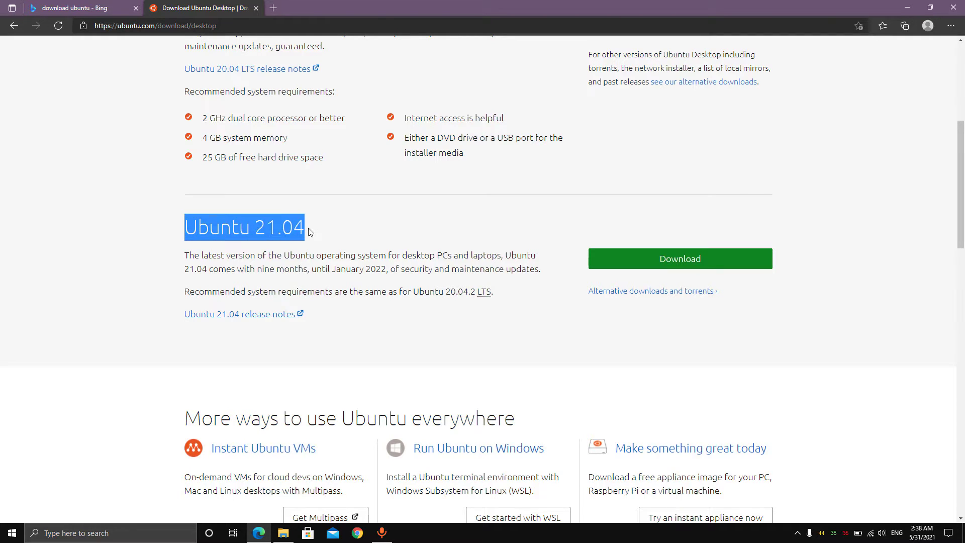
pyautogui.click(355, 230)
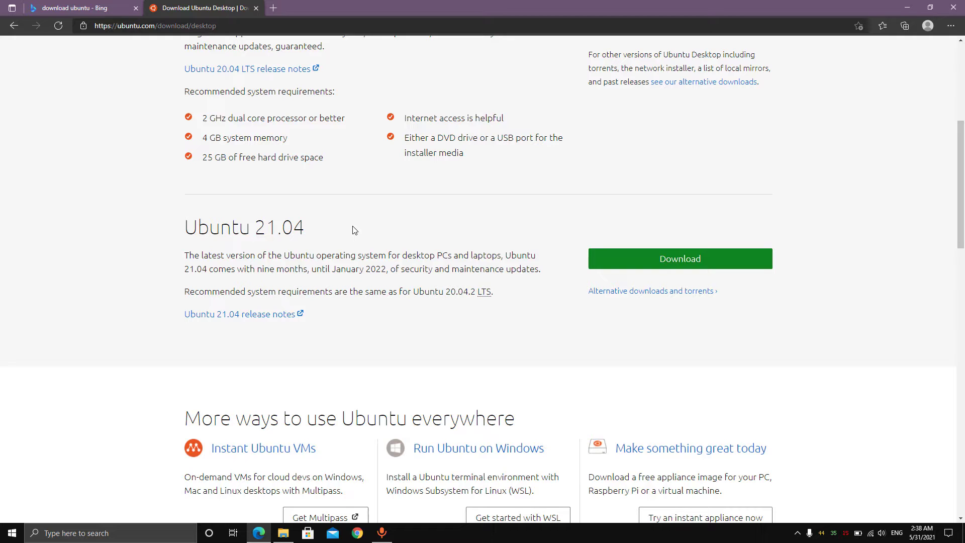
# Step: Start downloading the Ubuntu 21.04 desktop ISO and cancel the running download
pyautogui.click(684, 260)
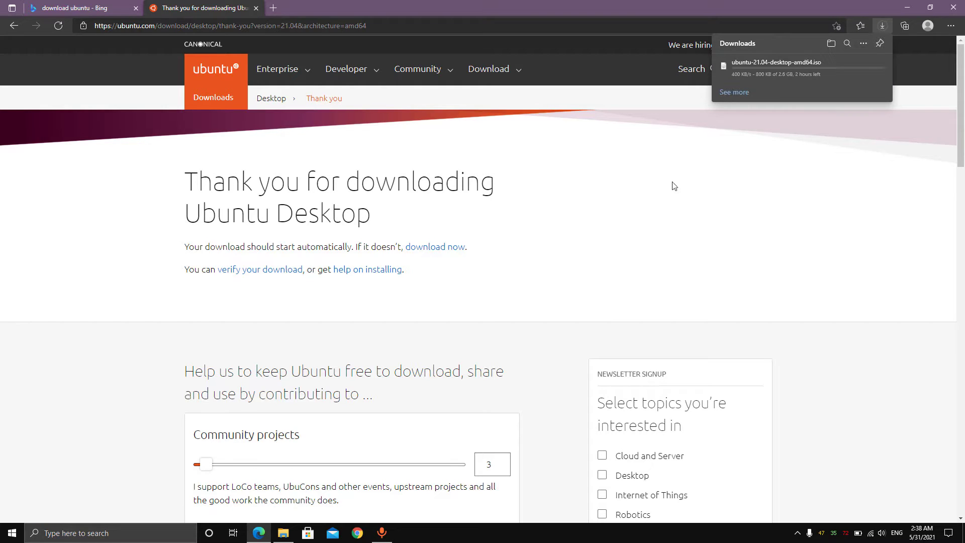
pyautogui.moveTo(788, 80)
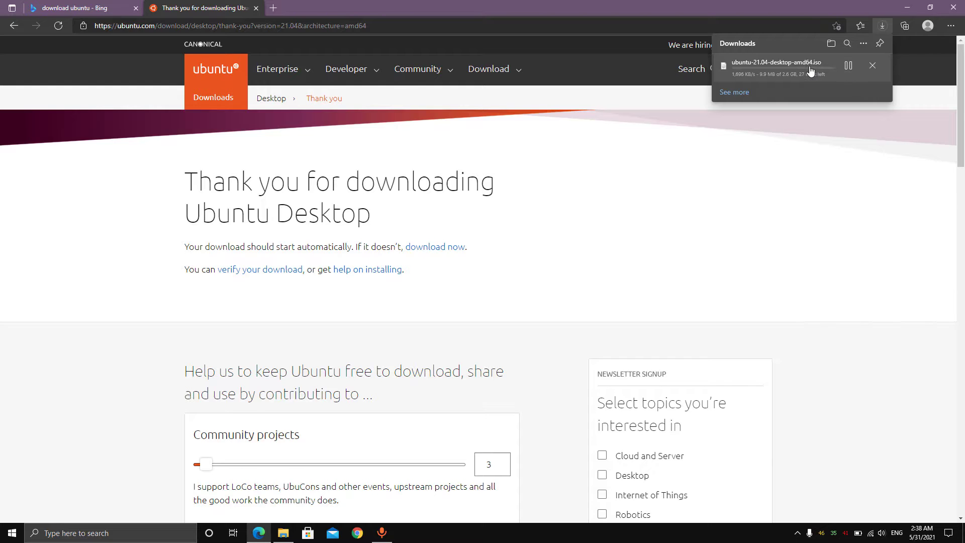
pyautogui.click(874, 66)
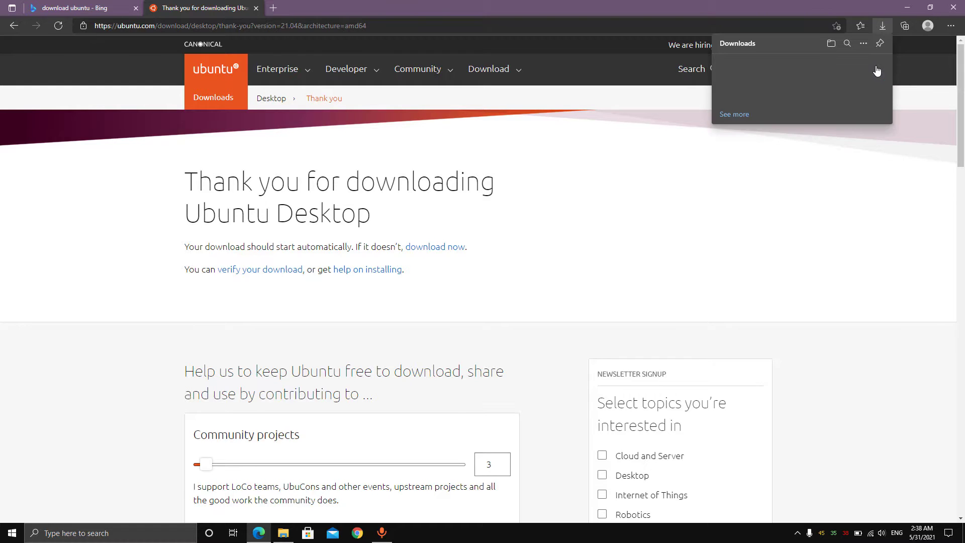
# Step: Return to the Bing results, search the web for "rufus" and open the Rufus Downloads page on rufus.ie
pyautogui.click(91, 8)
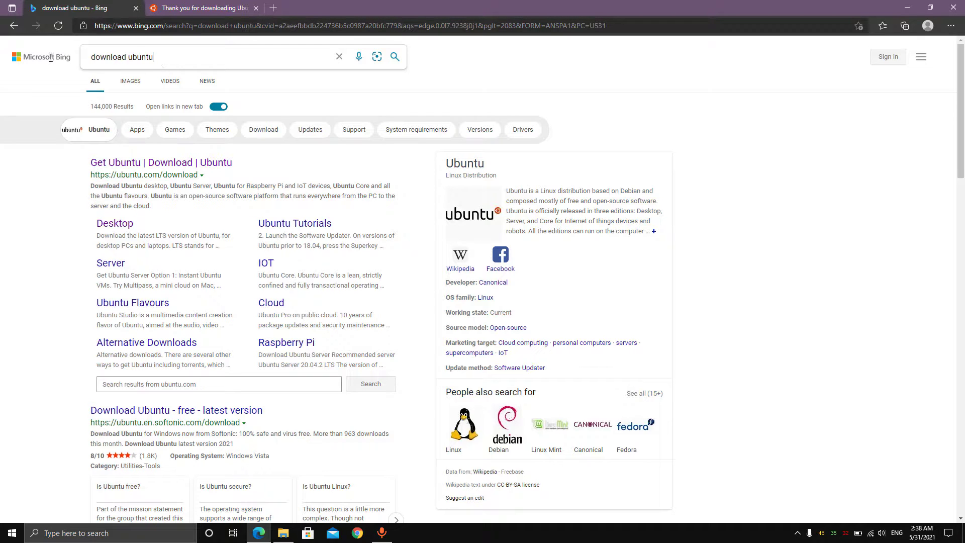
pyautogui.click(175, 25)
pyautogui.write('rufus')
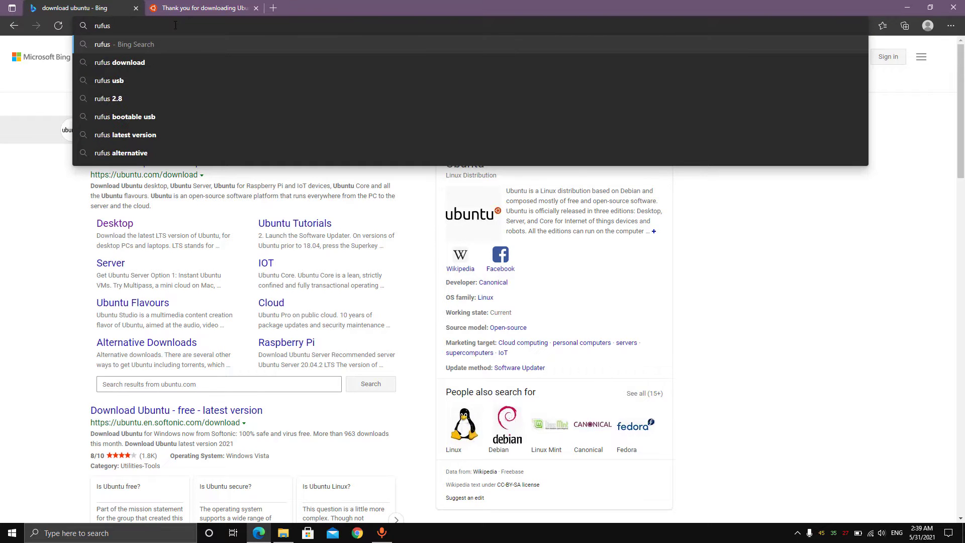
pyautogui.press('Return')
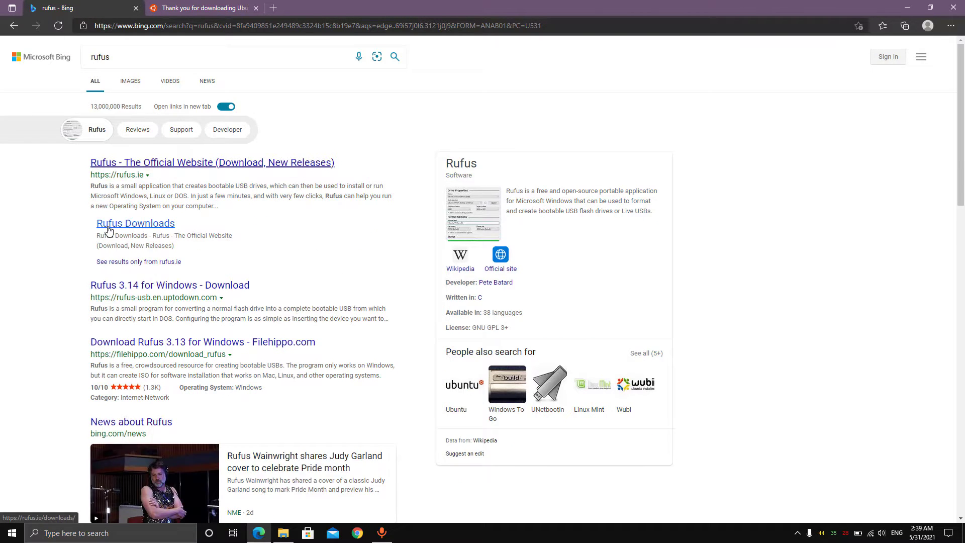
pyautogui.click(116, 225)
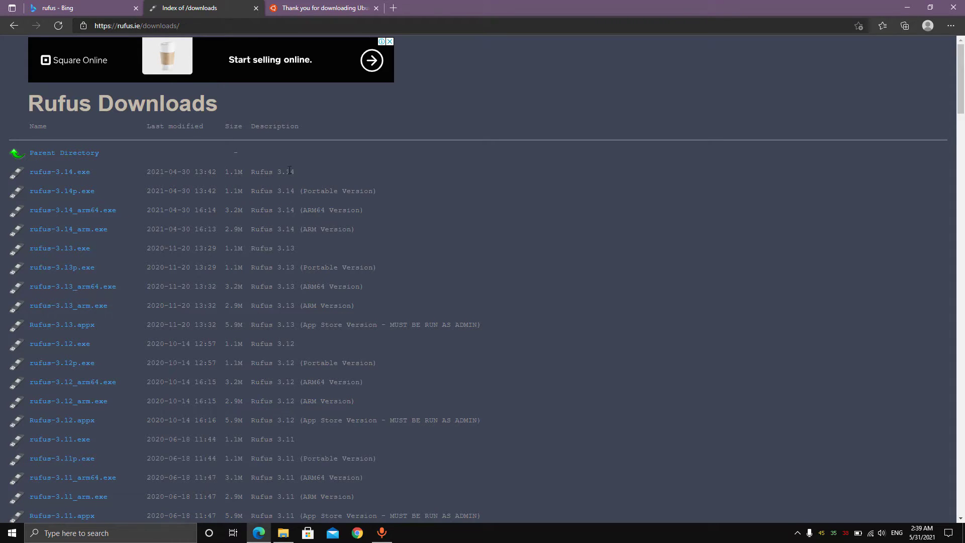
# Step: Switch to the File Explorer window showing the "ubuntu installation" folder and launch rufus-3.14 from it
pyautogui.press('super+d')
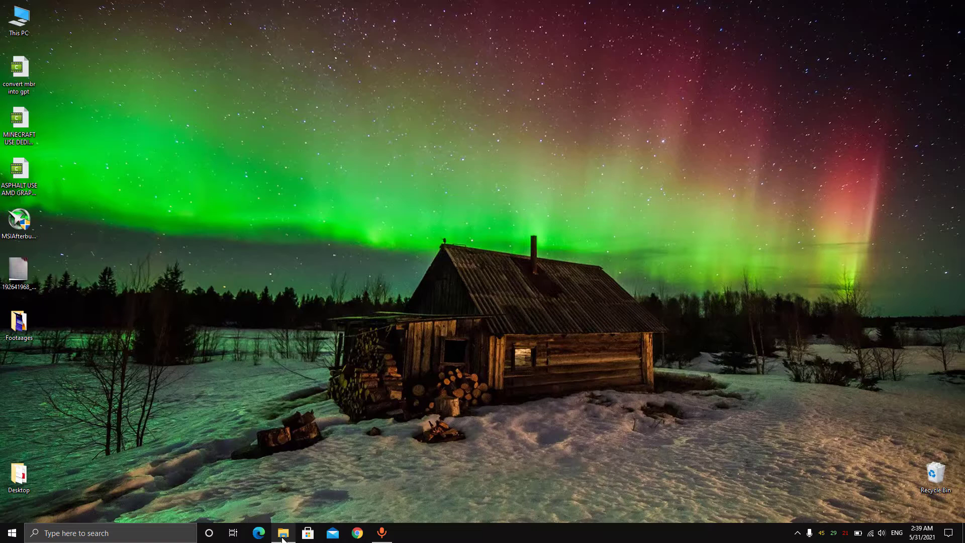
pyautogui.moveTo(283, 533)
pyautogui.click(231, 455)
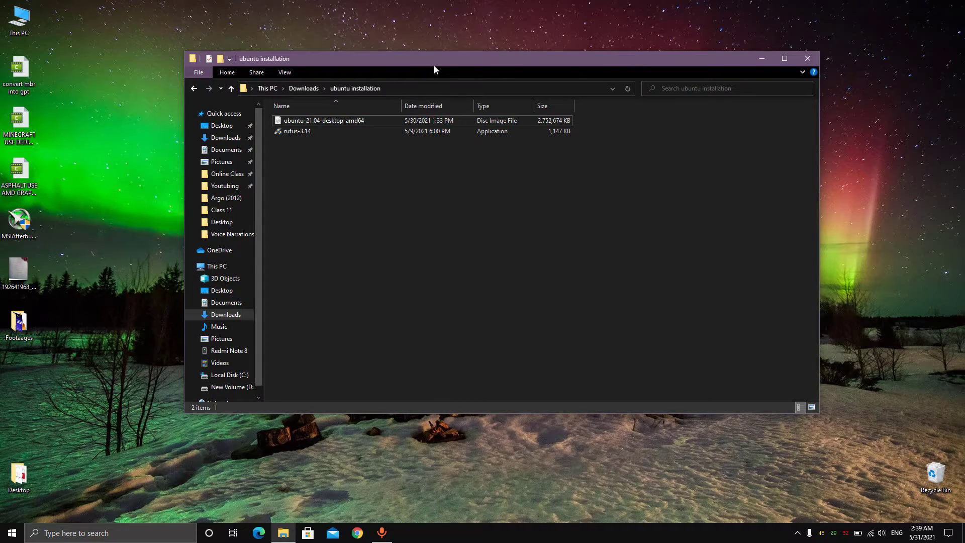
pyautogui.moveTo(434, 65); pyautogui.dragTo(385, 59)
pyautogui.click(254, 126)
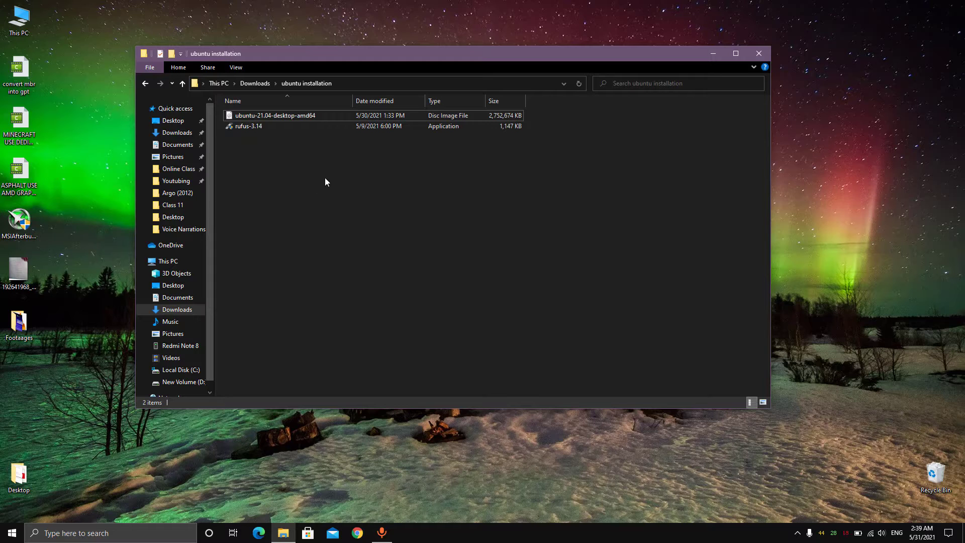
pyautogui.doubleClick(249, 127)
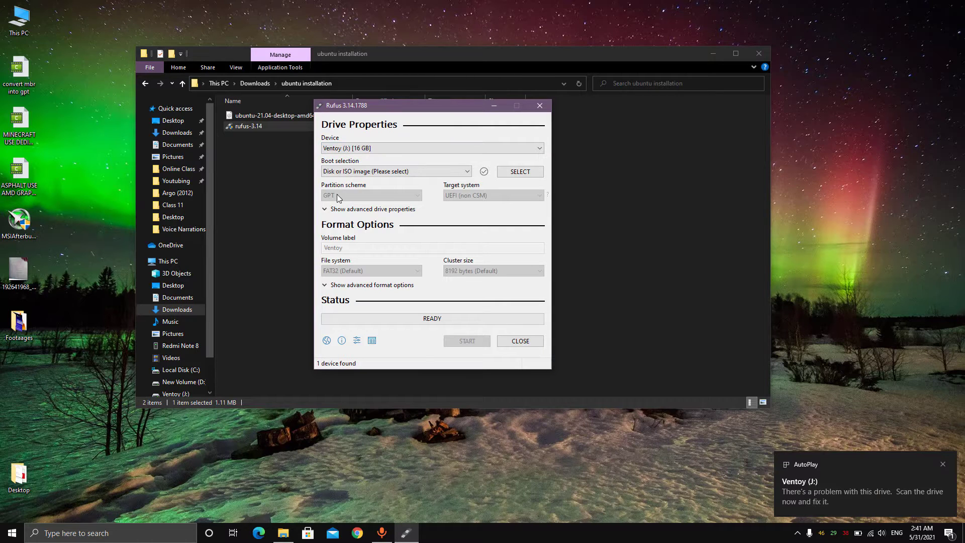
# Step: Choose the Ventoy (J:) 16 GB drive as the device and load ubuntu-21.04-desktop-amd64 from the "ubuntu installation" folder as boot image
pyautogui.click(351, 149)
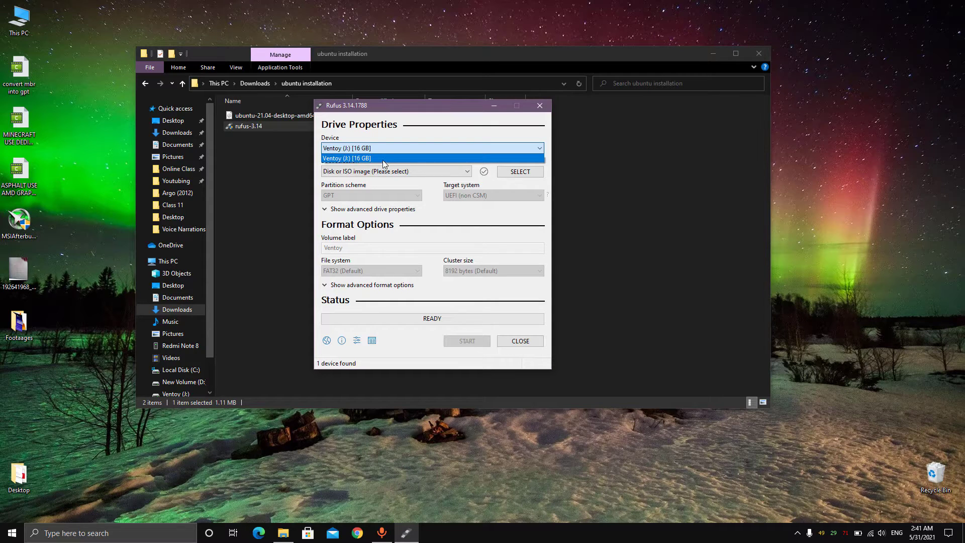
pyautogui.click(383, 159)
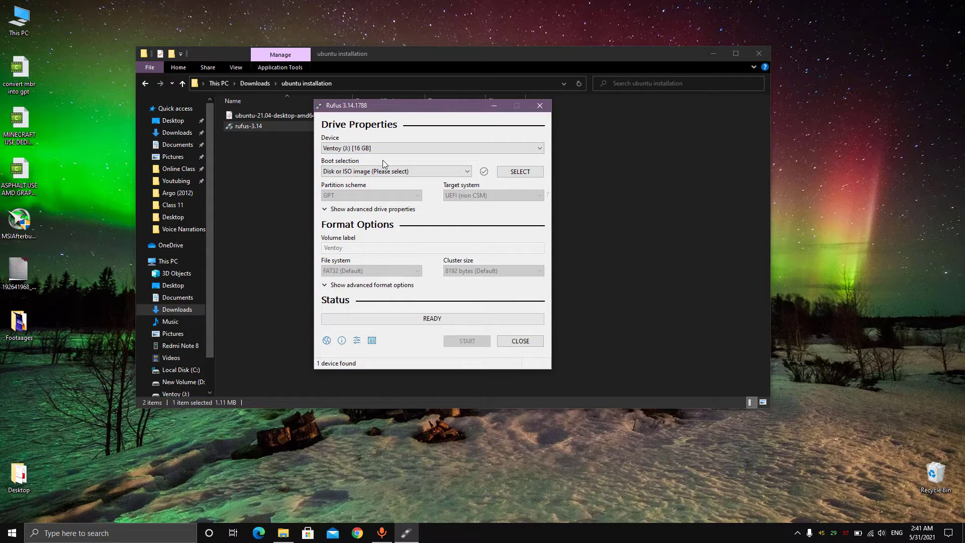
pyautogui.click(531, 174)
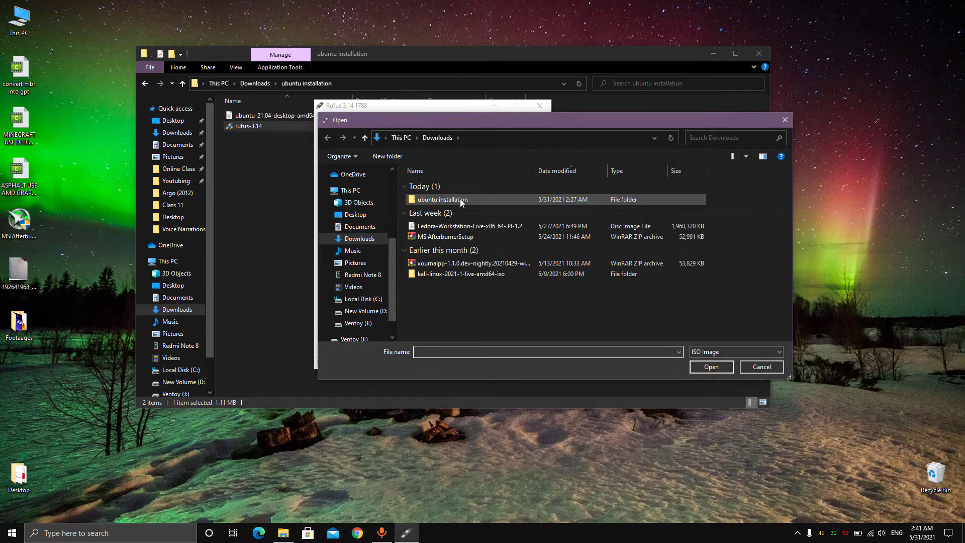
pyautogui.doubleClick(460, 199)
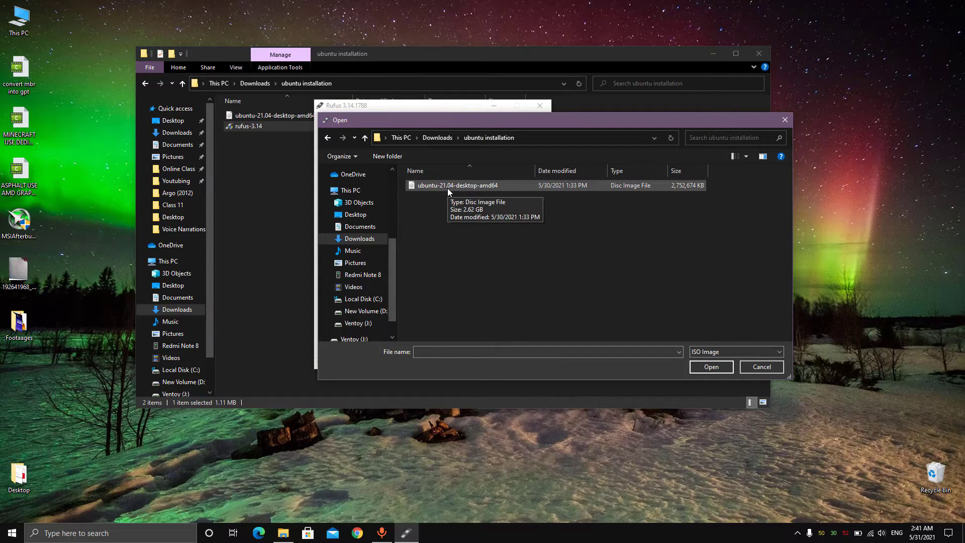
pyautogui.doubleClick(448, 188)
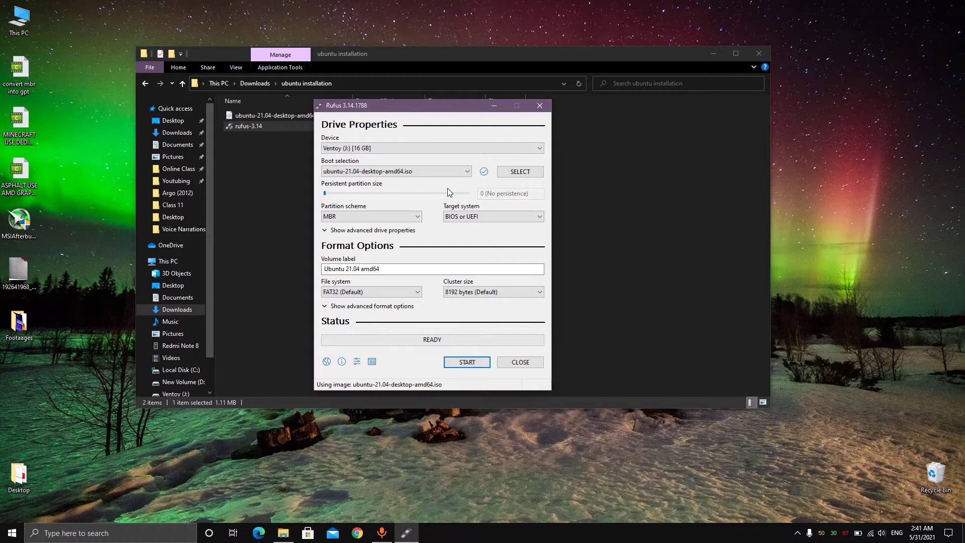